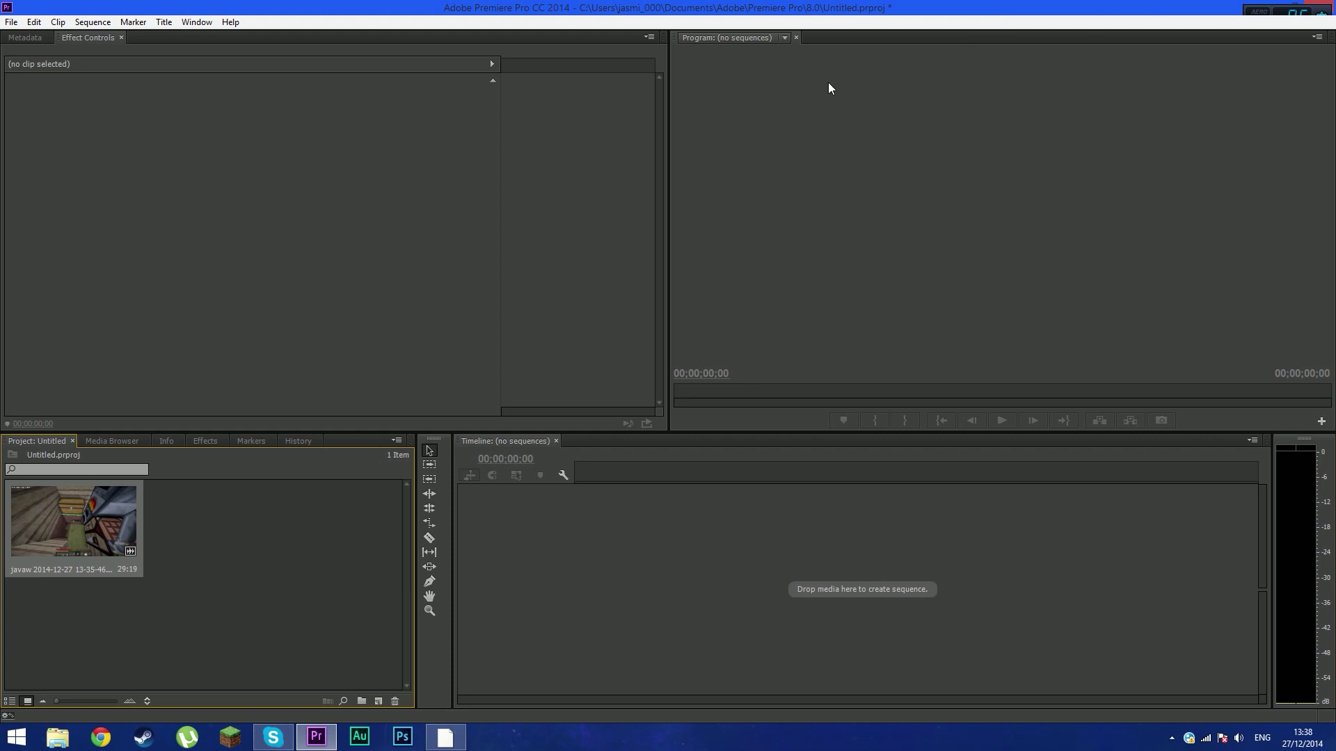
# Add a new sequence from the 1080p group's DVCPROHD 1080p24 preset
pyautogui.rightClick(208, 543)
pyautogui.moveTo(268, 588)
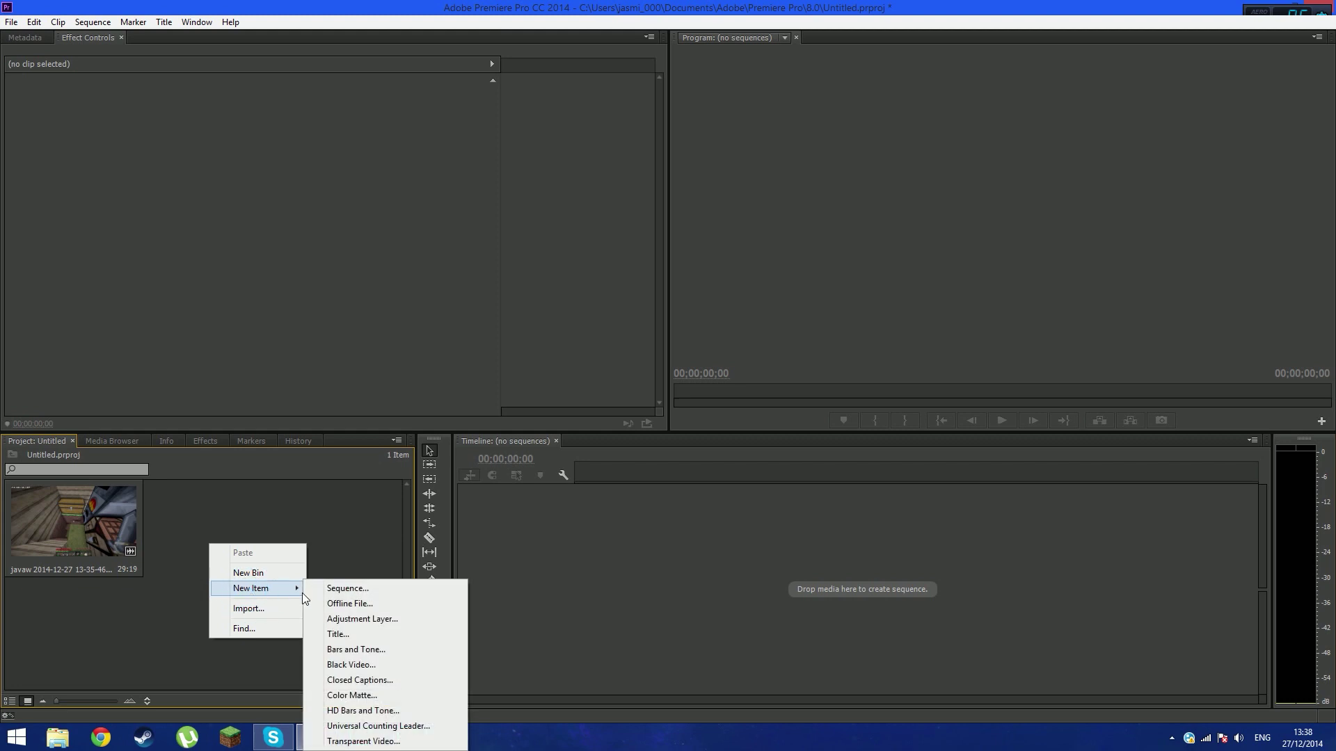
pyautogui.click(324, 586)
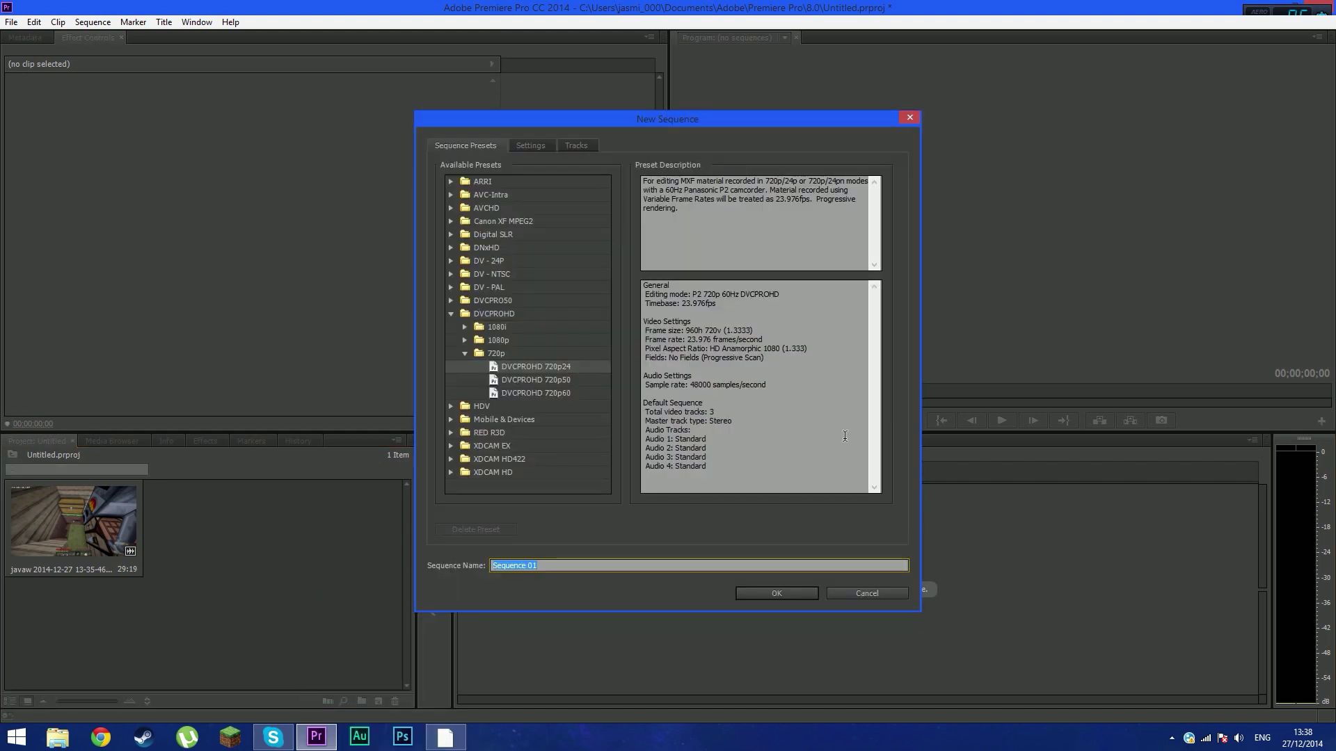
pyautogui.click(466, 340)
pyautogui.click(546, 354)
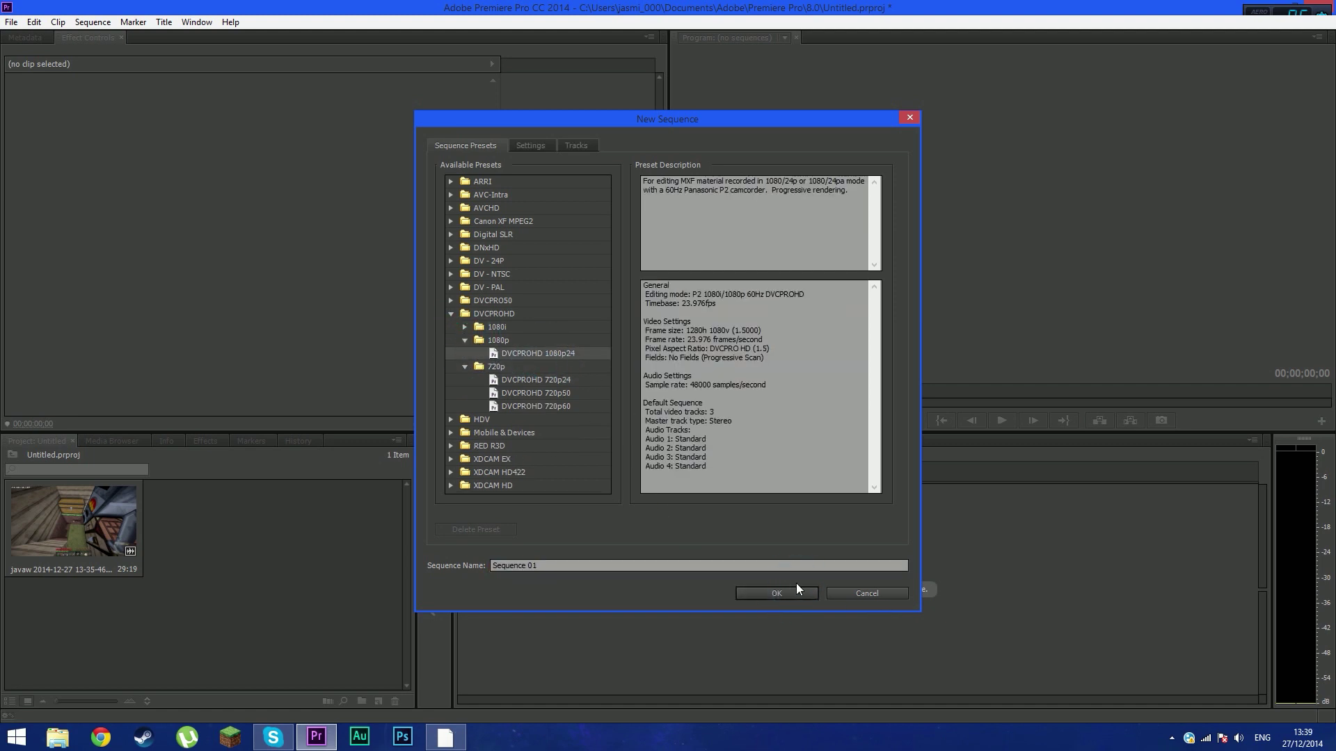
pyautogui.click(795, 593)
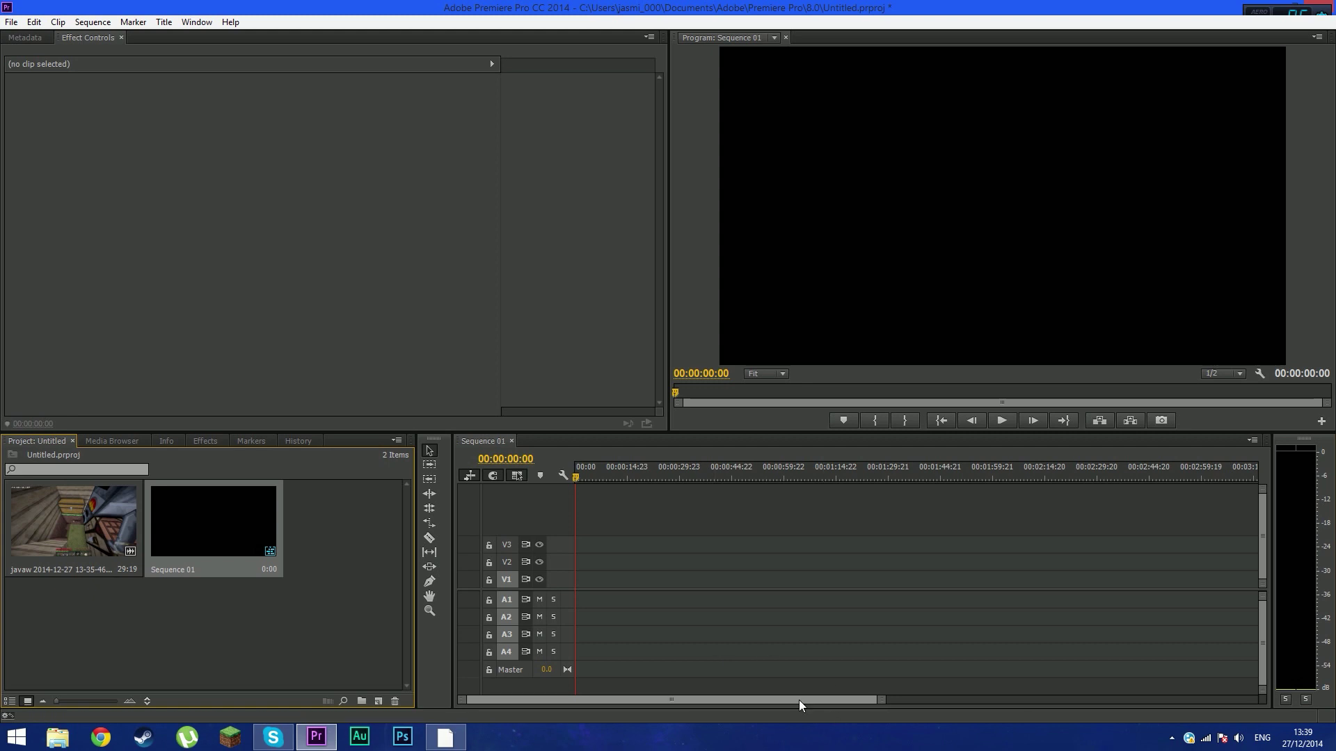
# Drop the javaw Minecraft clip at the start of V1, match the sequence to the clip, and zoom the timeline
pyautogui.click(313, 600)
pyautogui.click(72, 501)
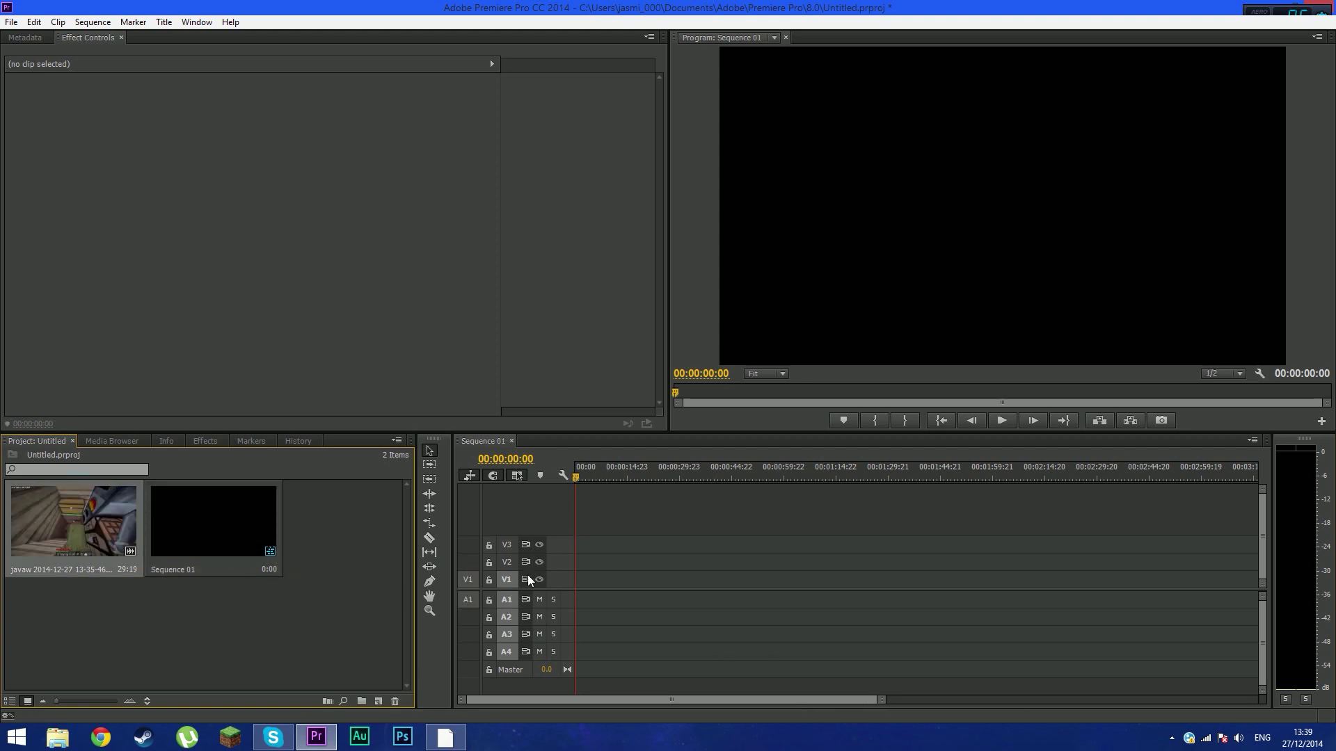
pyautogui.moveTo(73, 522); pyautogui.dragTo(581, 585)
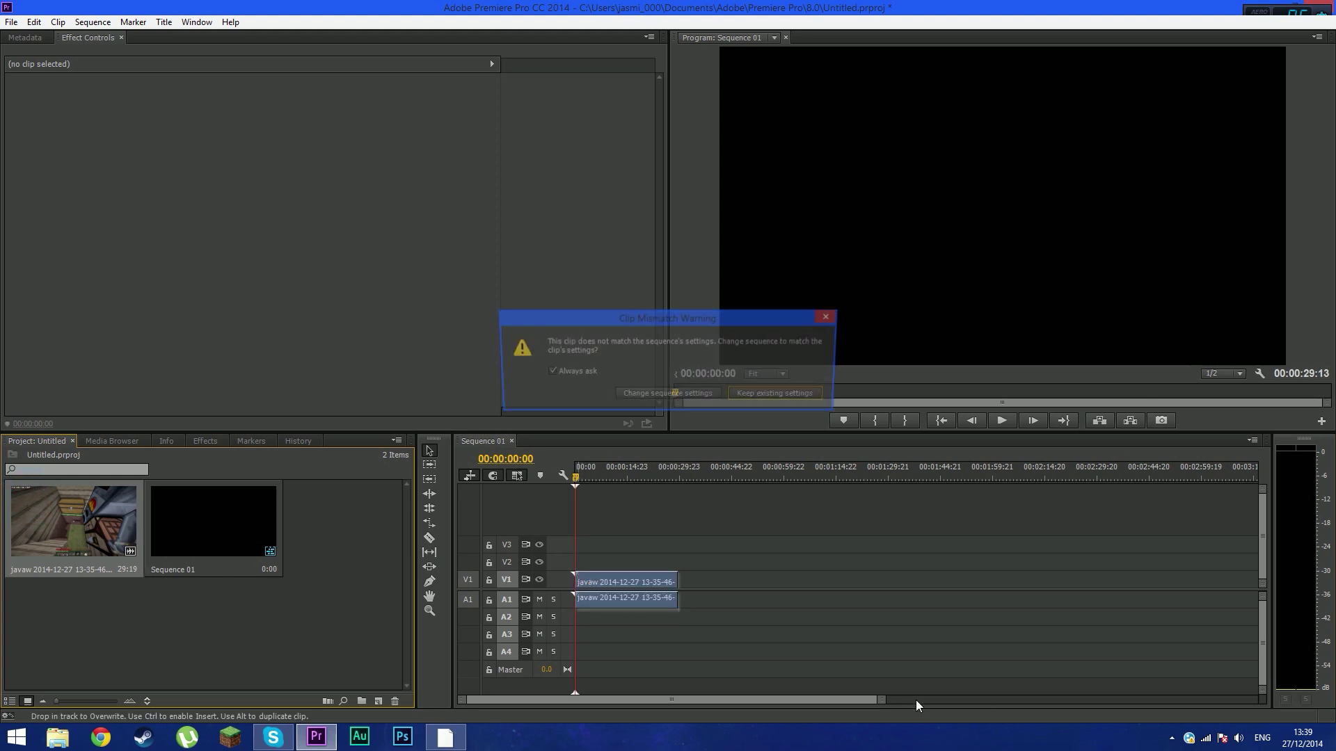
pyautogui.click(661, 395)
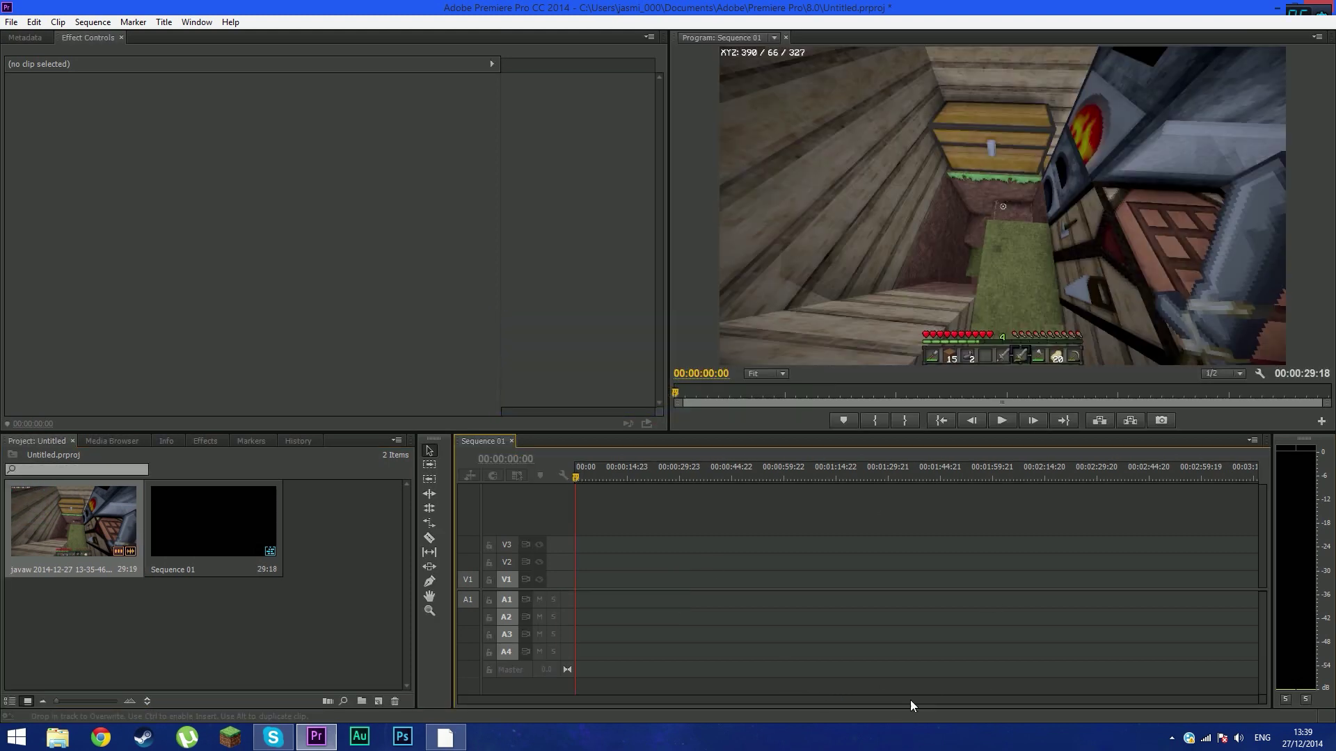
pyautogui.moveTo(880, 700); pyautogui.dragTo(952, 699)
pyautogui.moveTo(702, 696); pyautogui.dragTo(590, 697)
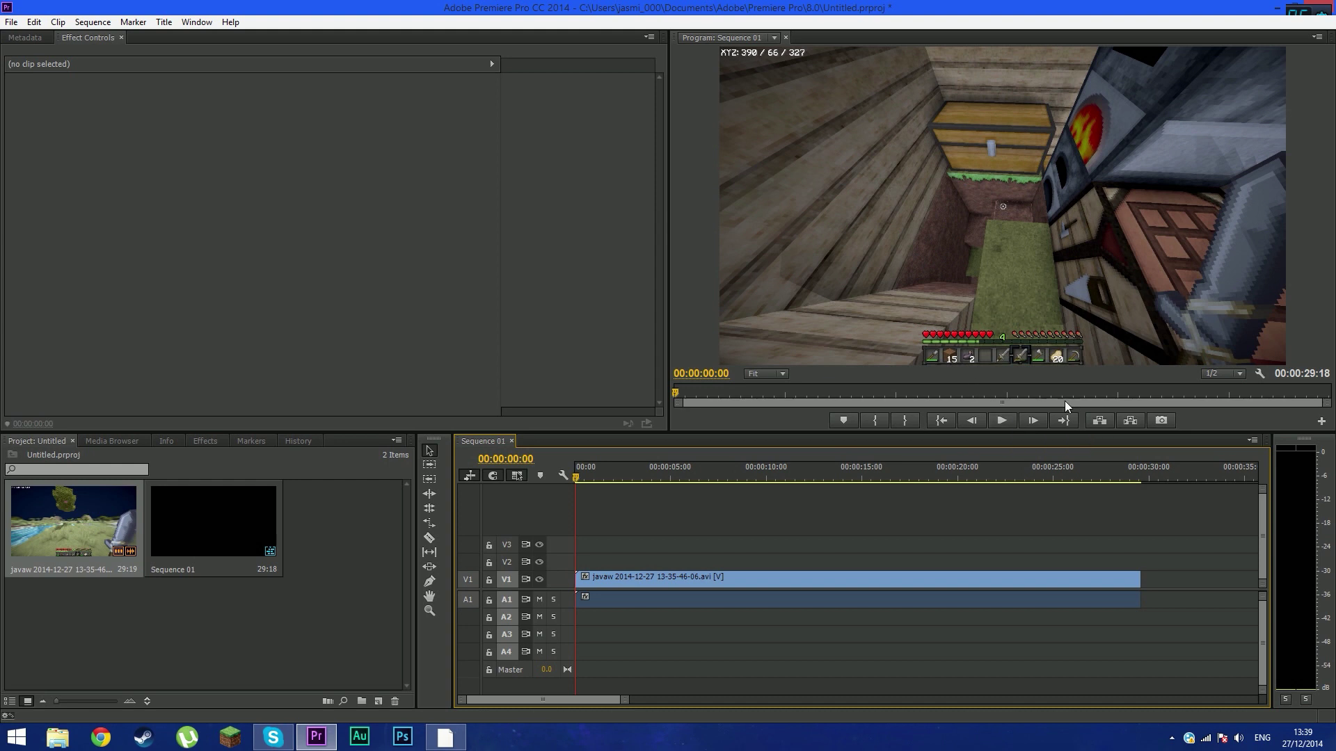
pyautogui.click(996, 421)
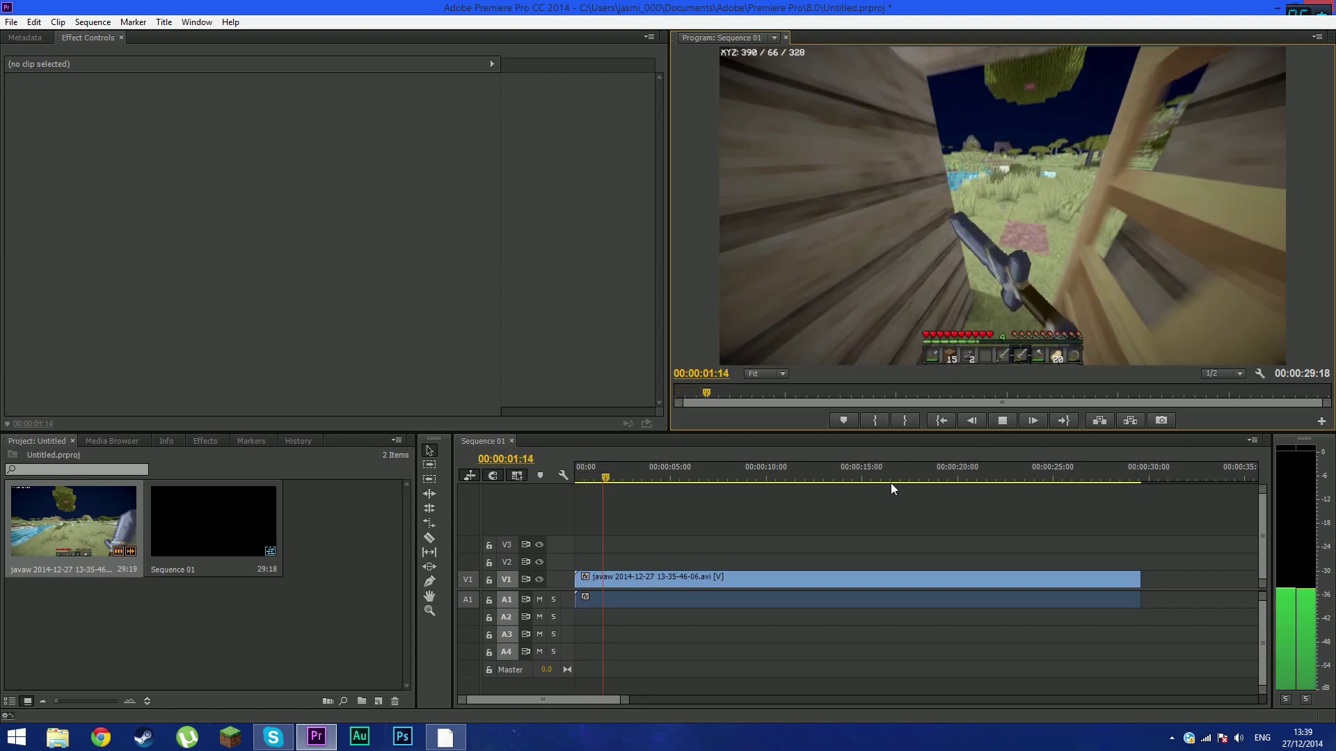
pyautogui.click(1001, 420)
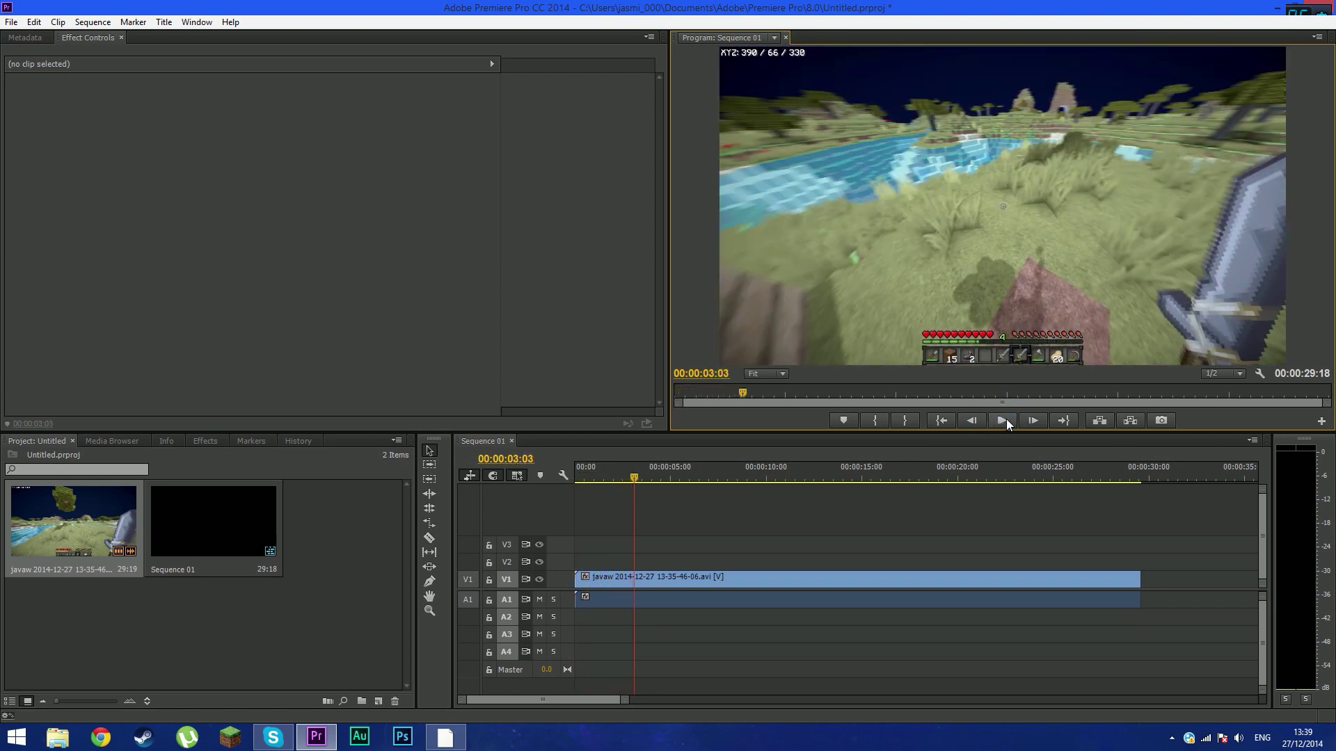
pyautogui.click(948, 479)
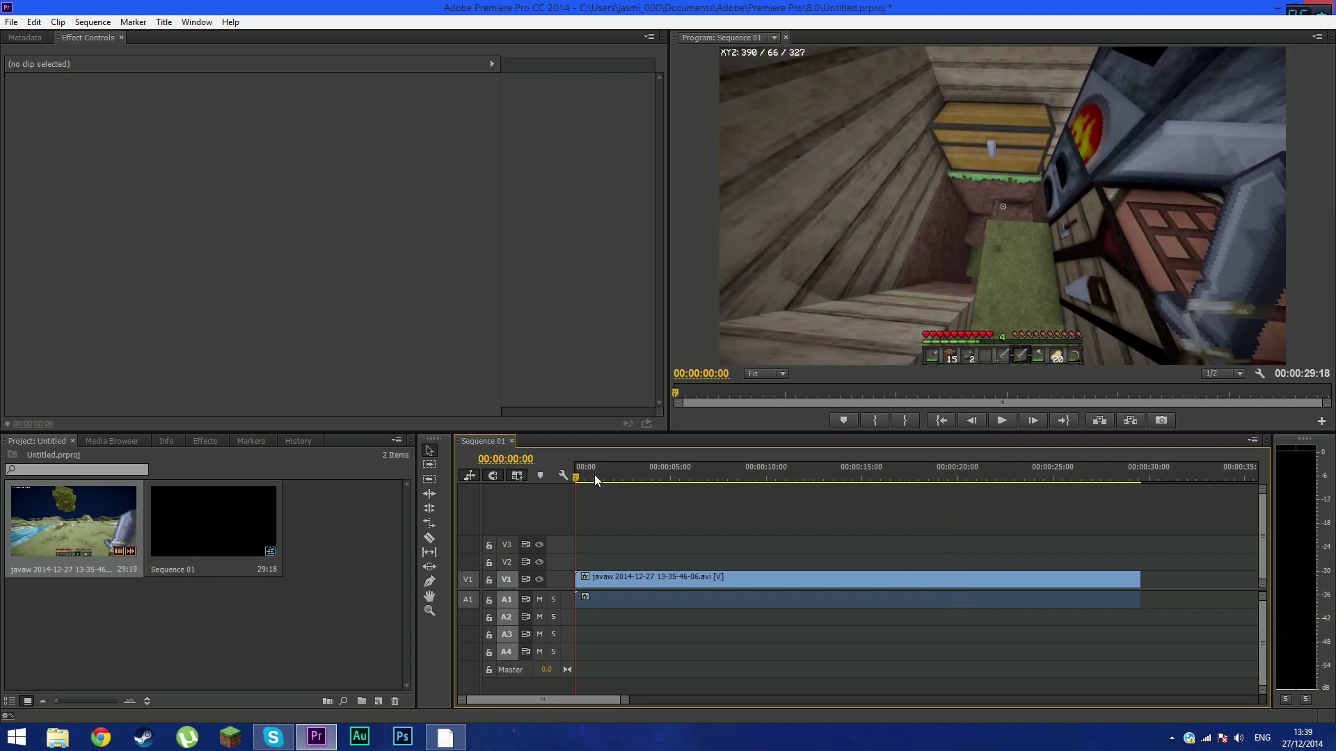
pyautogui.moveTo(594, 476); pyautogui.dragTo(658, 479)
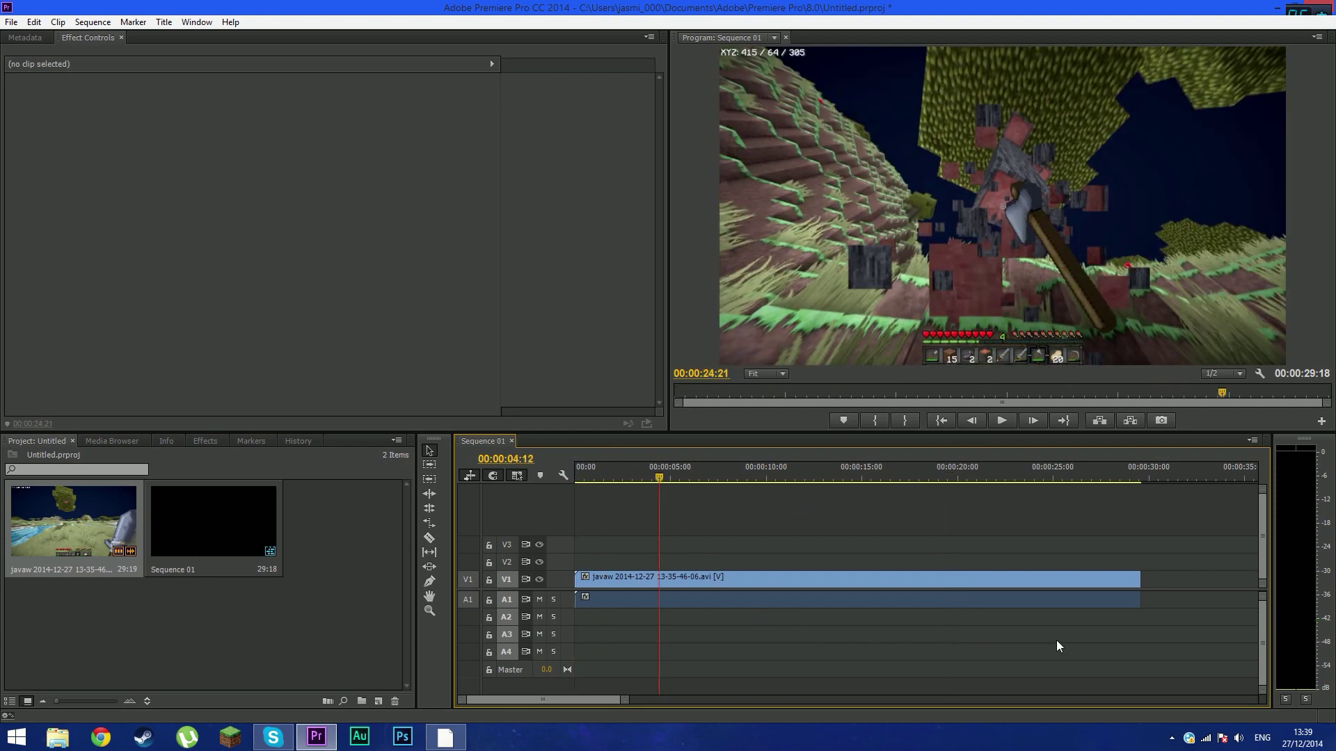
pyautogui.click(1054, 640)
pyautogui.press('Home')
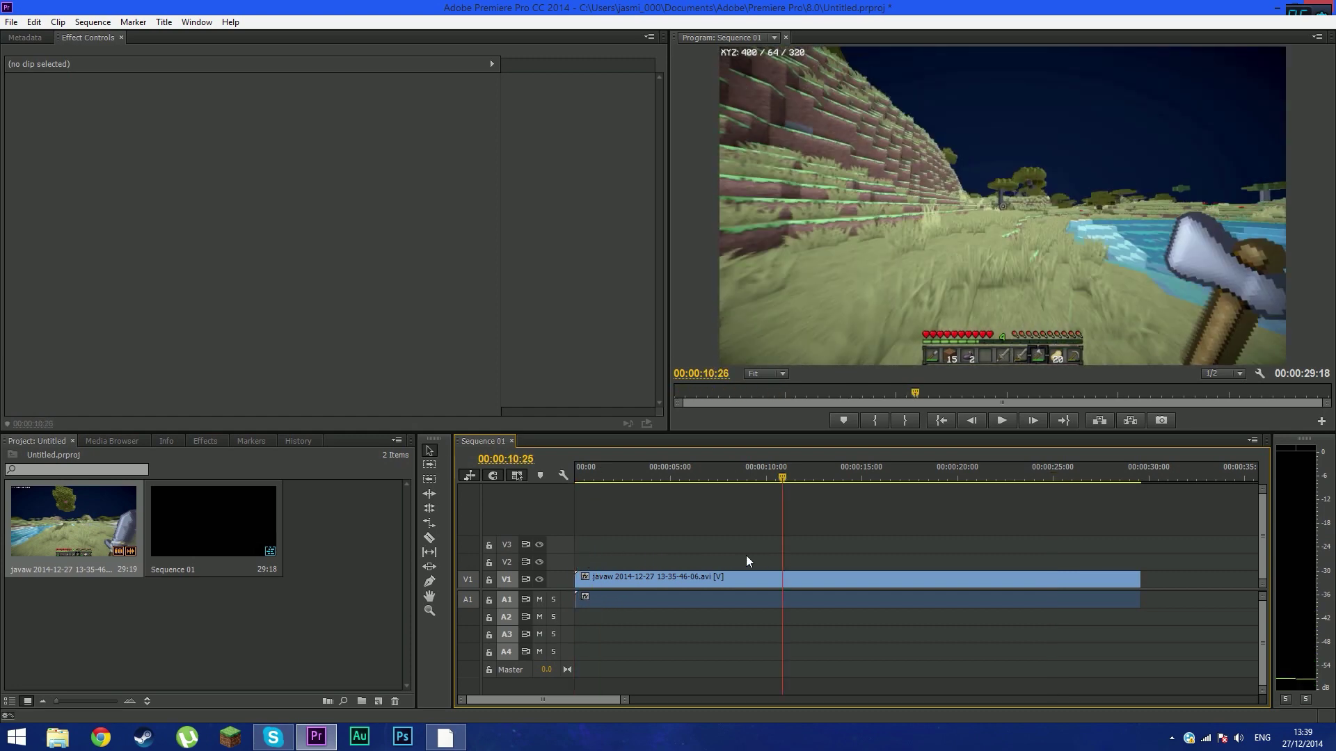
pyautogui.click(644, 551)
pyautogui.moveTo(644, 550); pyautogui.dragTo(857, 551)
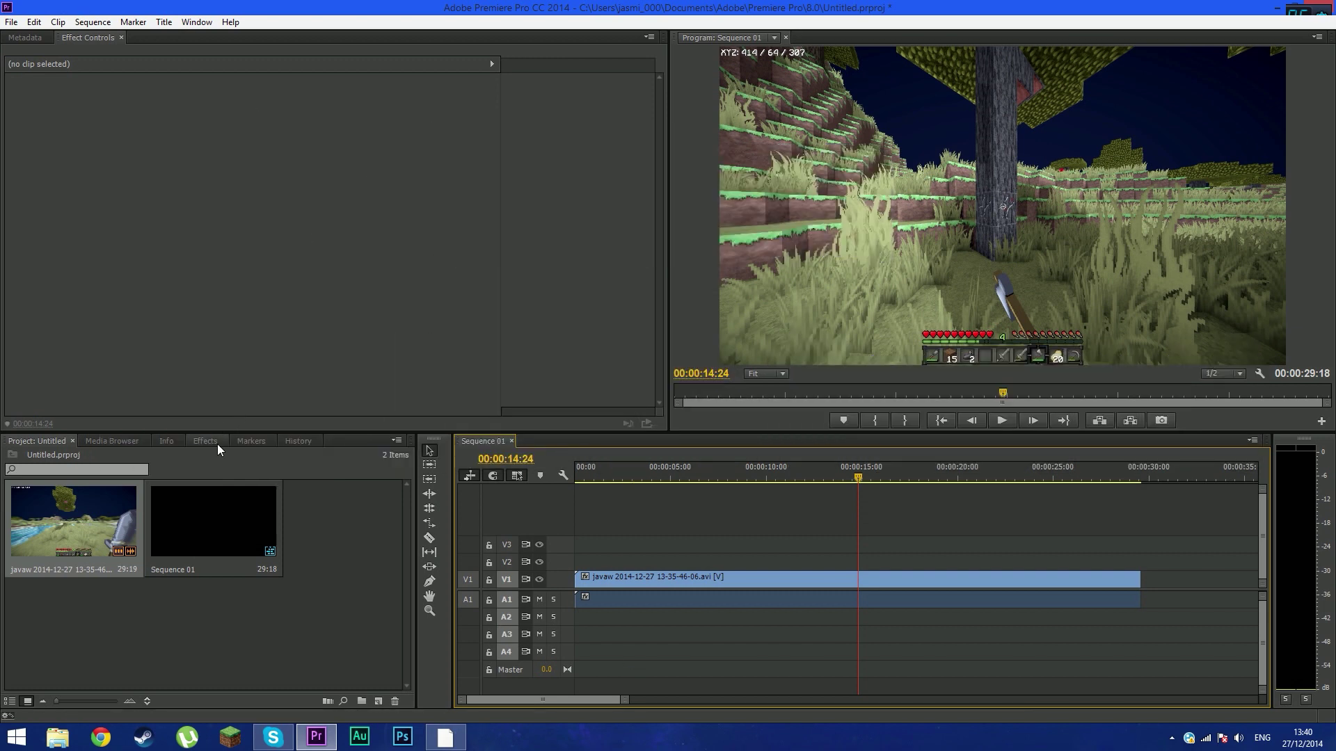
# Apply Video Effects > Blur & Sharpen > Sharpen to the clip on V1 and select the clip
pyautogui.click(205, 439)
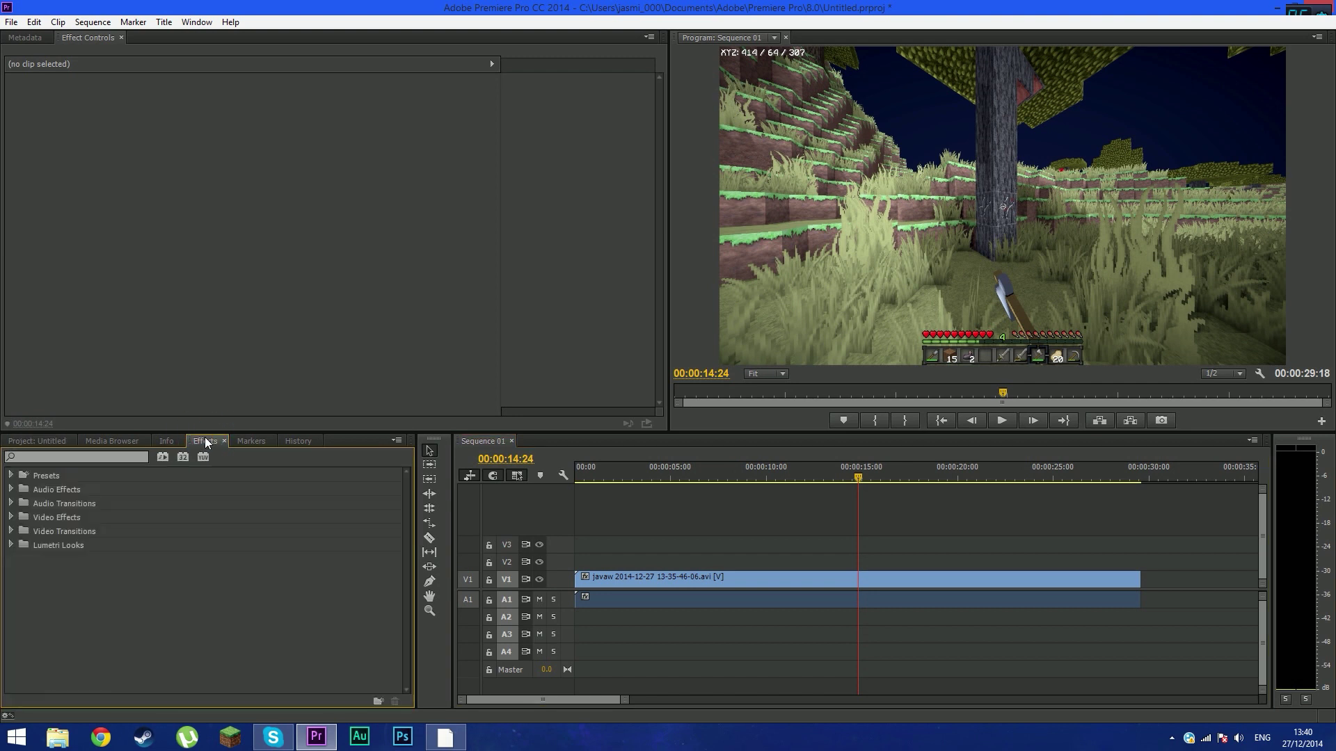
pyautogui.click(10, 519)
pyautogui.click(19, 545)
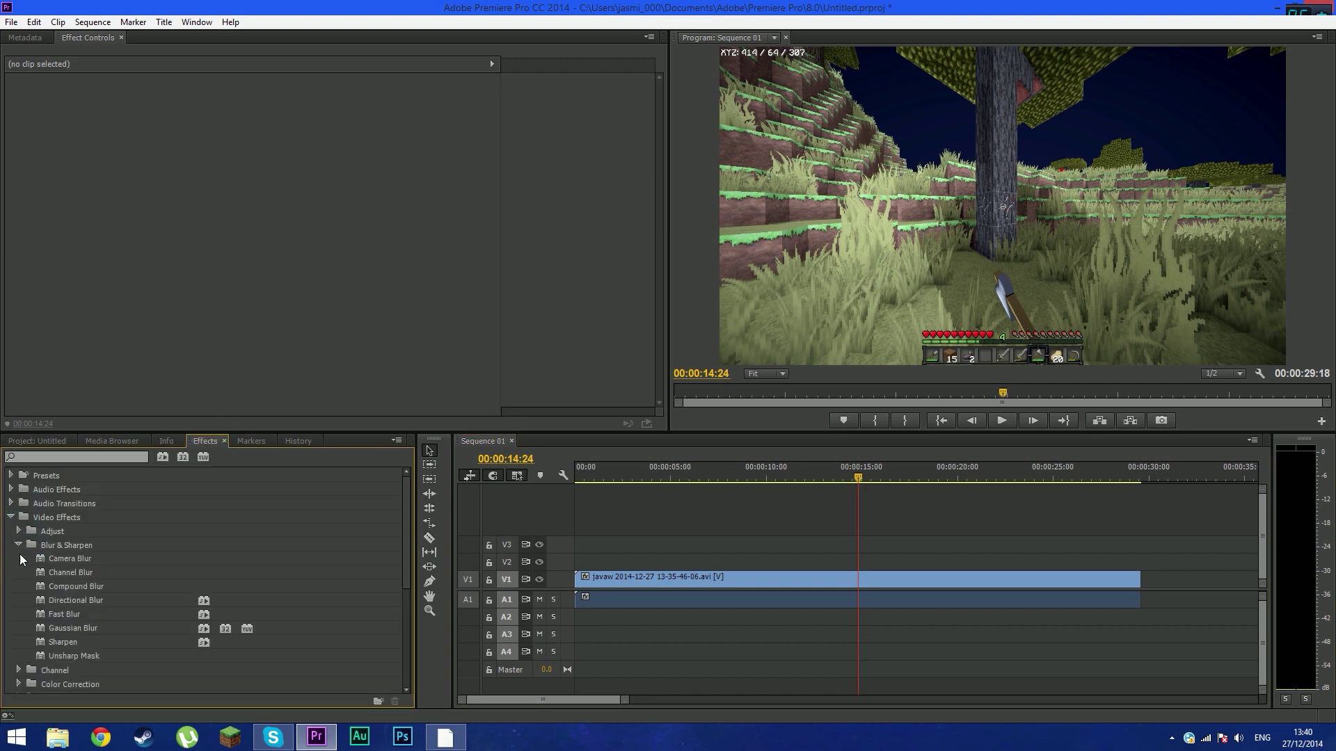
pyautogui.moveTo(38, 639); pyautogui.dragTo(618, 581)
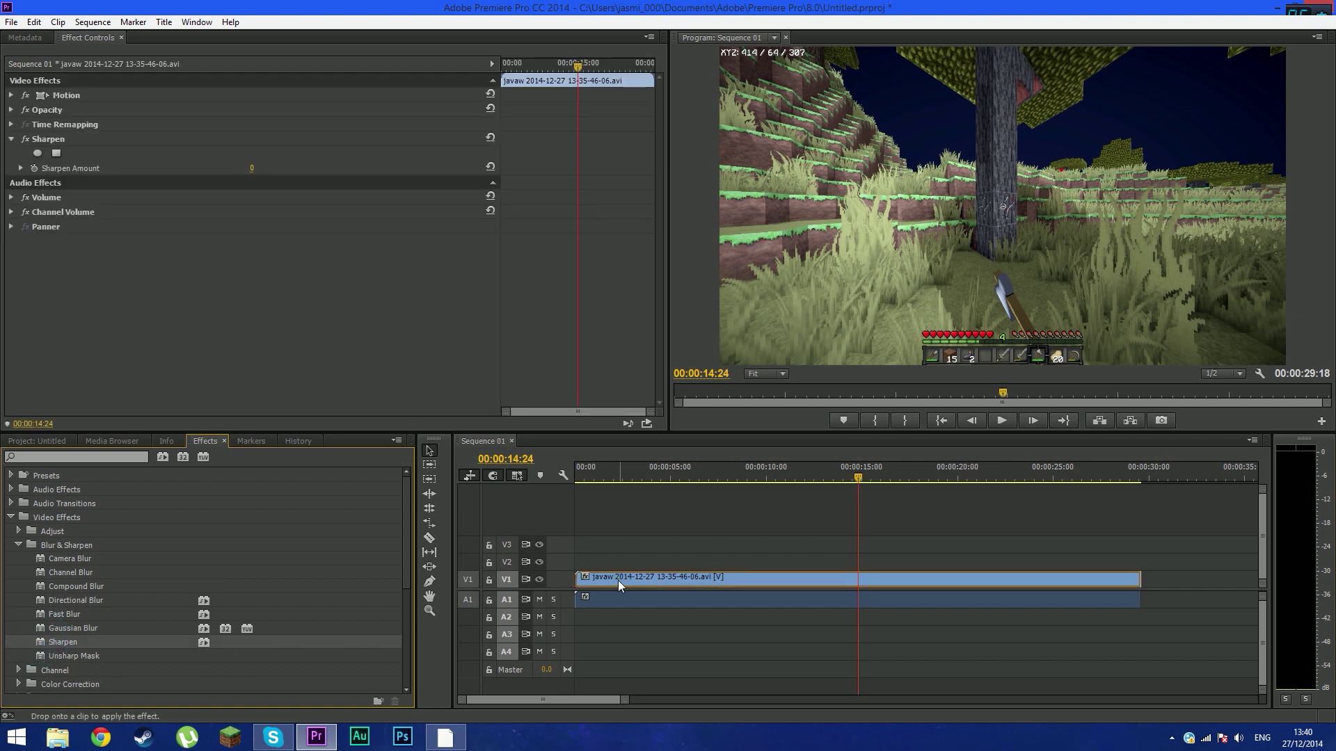
pyautogui.click(617, 581)
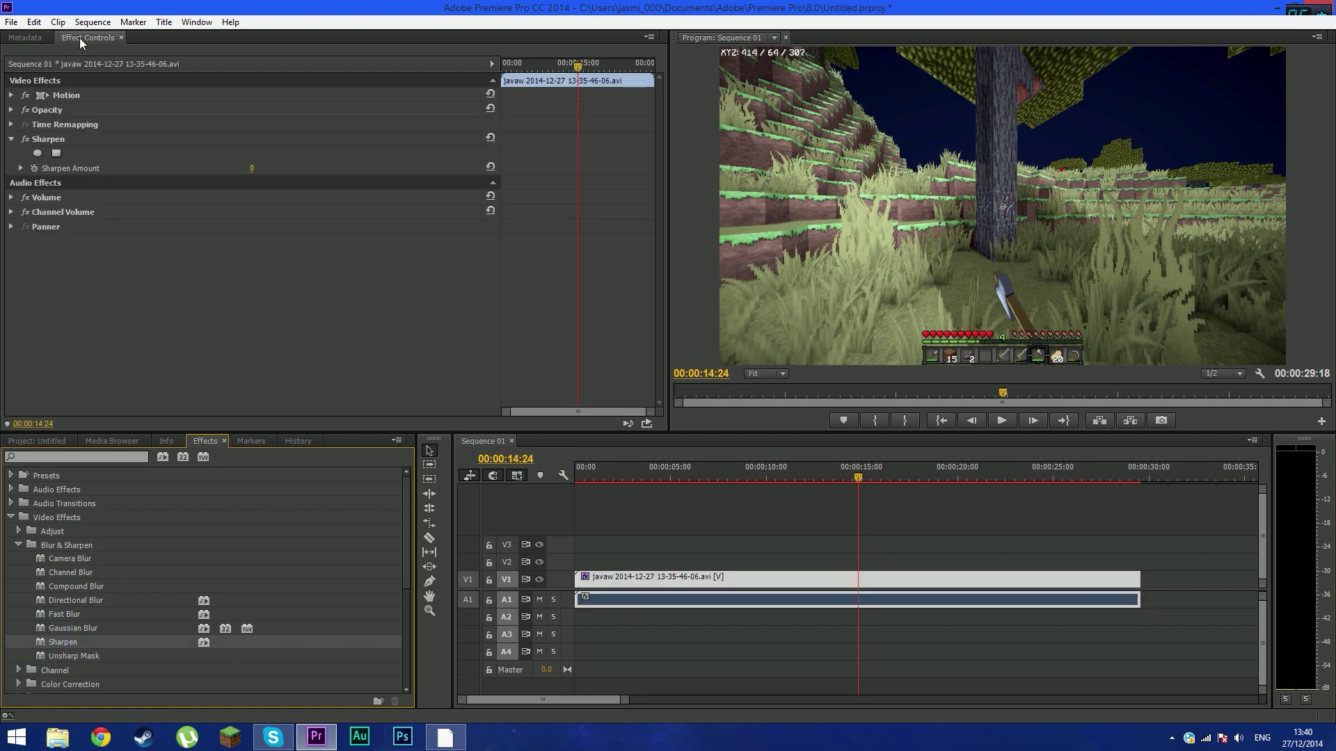
pyautogui.click(182, 24)
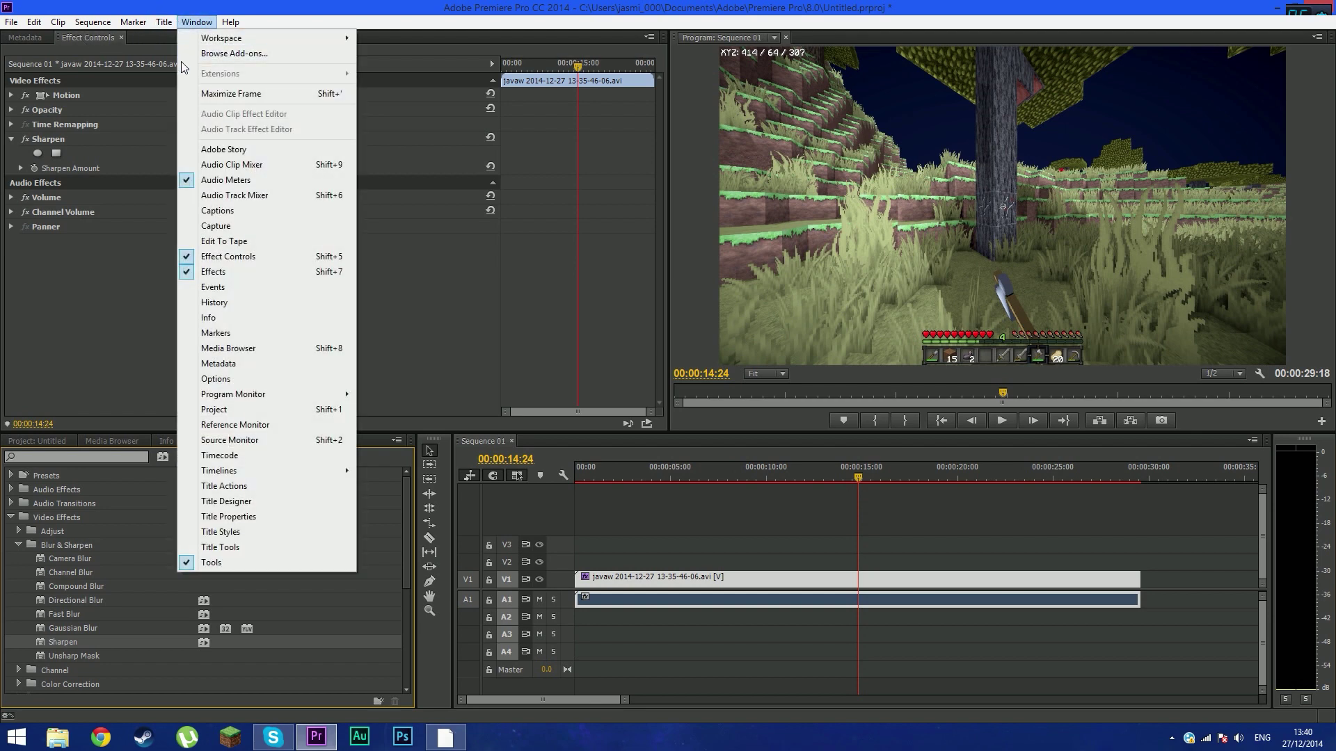
# In Effect Controls, set Sharpen Amount to 15, briefly reset it to 0, then restore 15
pyautogui.click(235, 258)
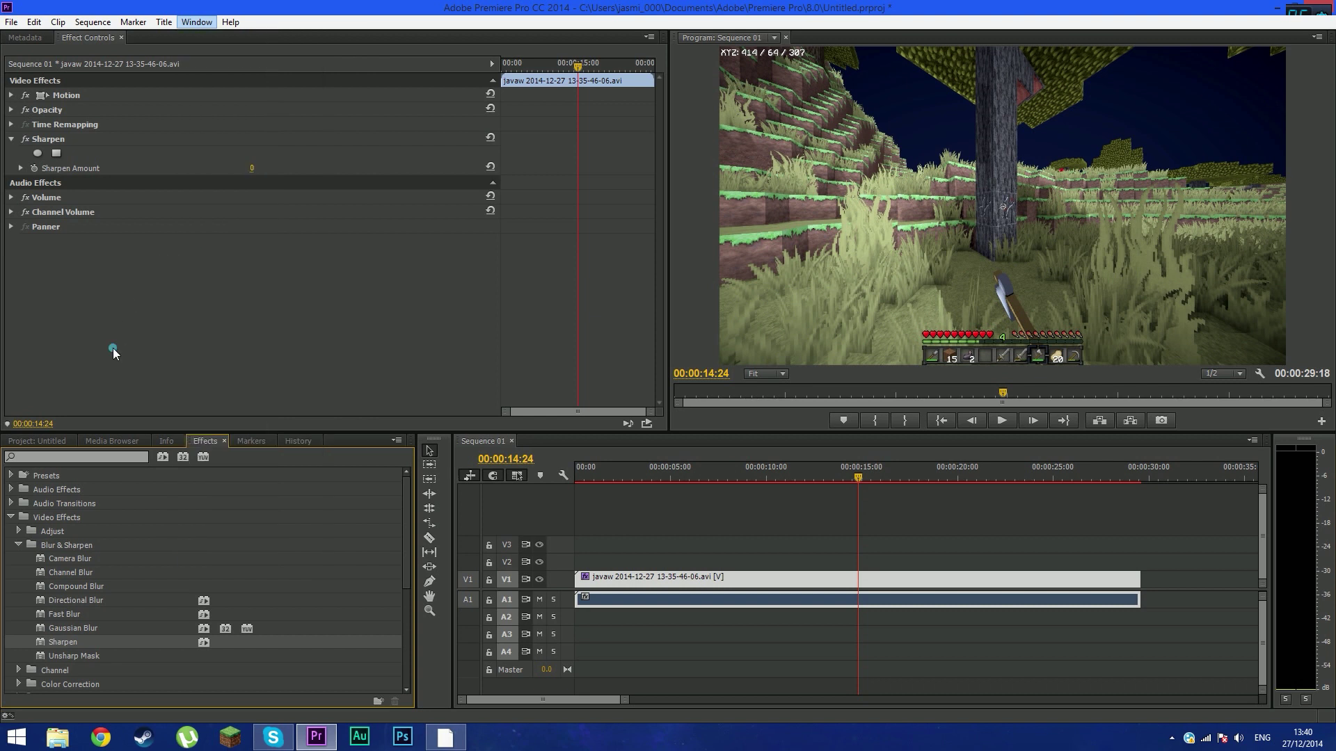
pyautogui.click(255, 168)
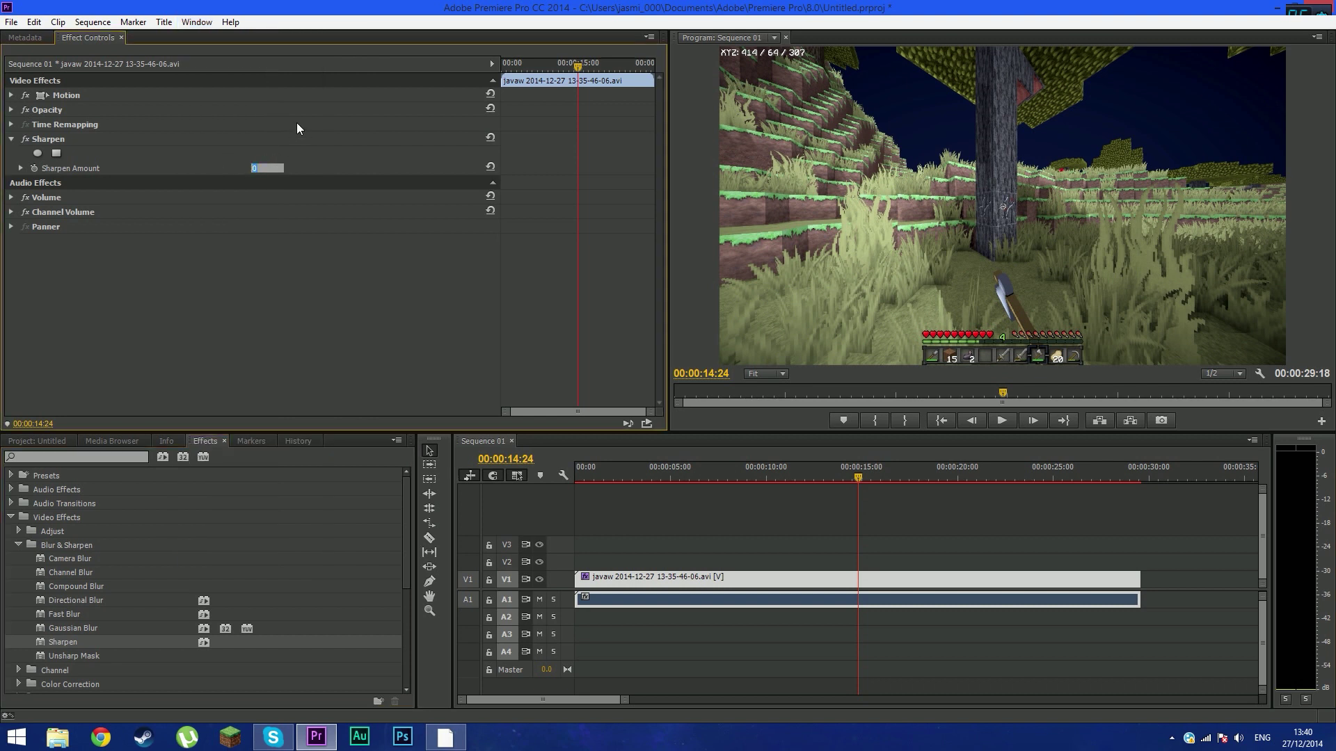
pyautogui.write('15')
pyautogui.press('Return')
pyautogui.click(255, 168)
pyautogui.write('0')
pyautogui.press('Return')
pyautogui.click(263, 167)
pyautogui.write('15')
pyautogui.press('Return')
# Apply Color Correction > Brightness & Contrast to the clip on V1
pyautogui.click(18, 543)
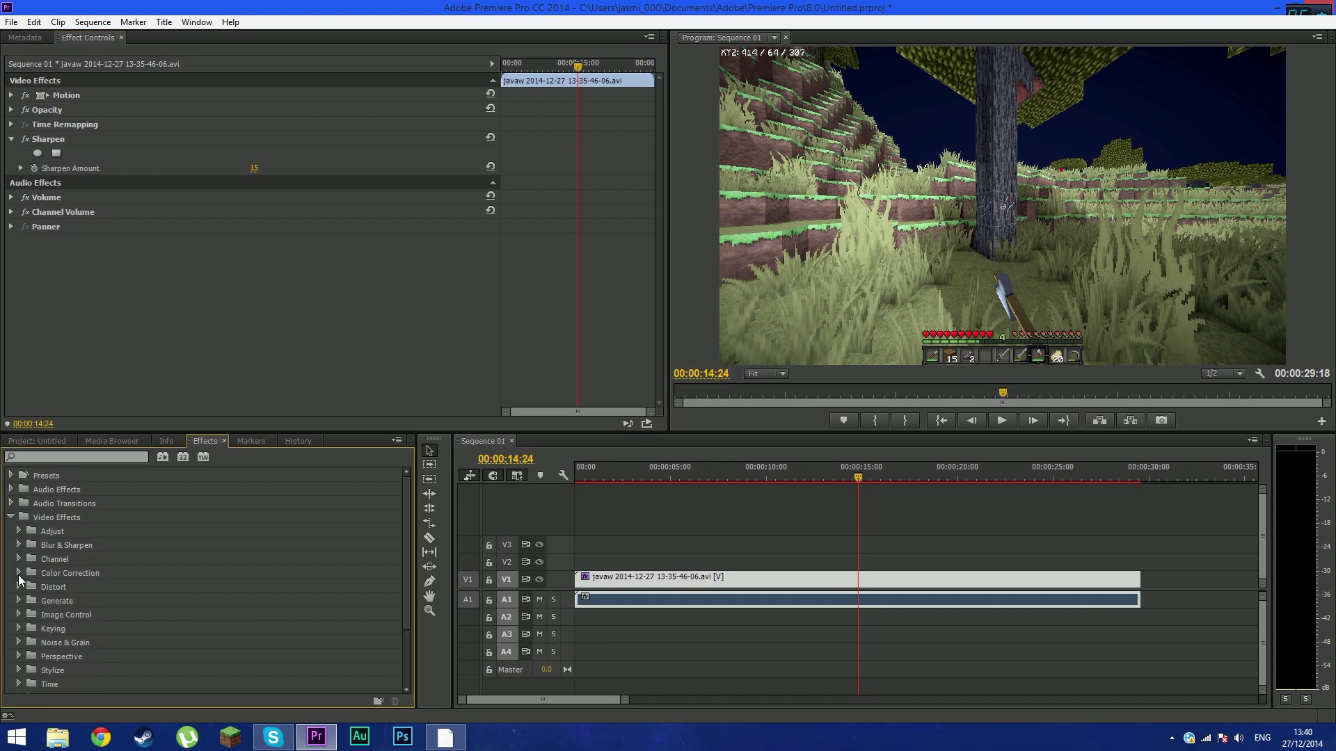
pyautogui.click(18, 574)
pyautogui.click(58, 587)
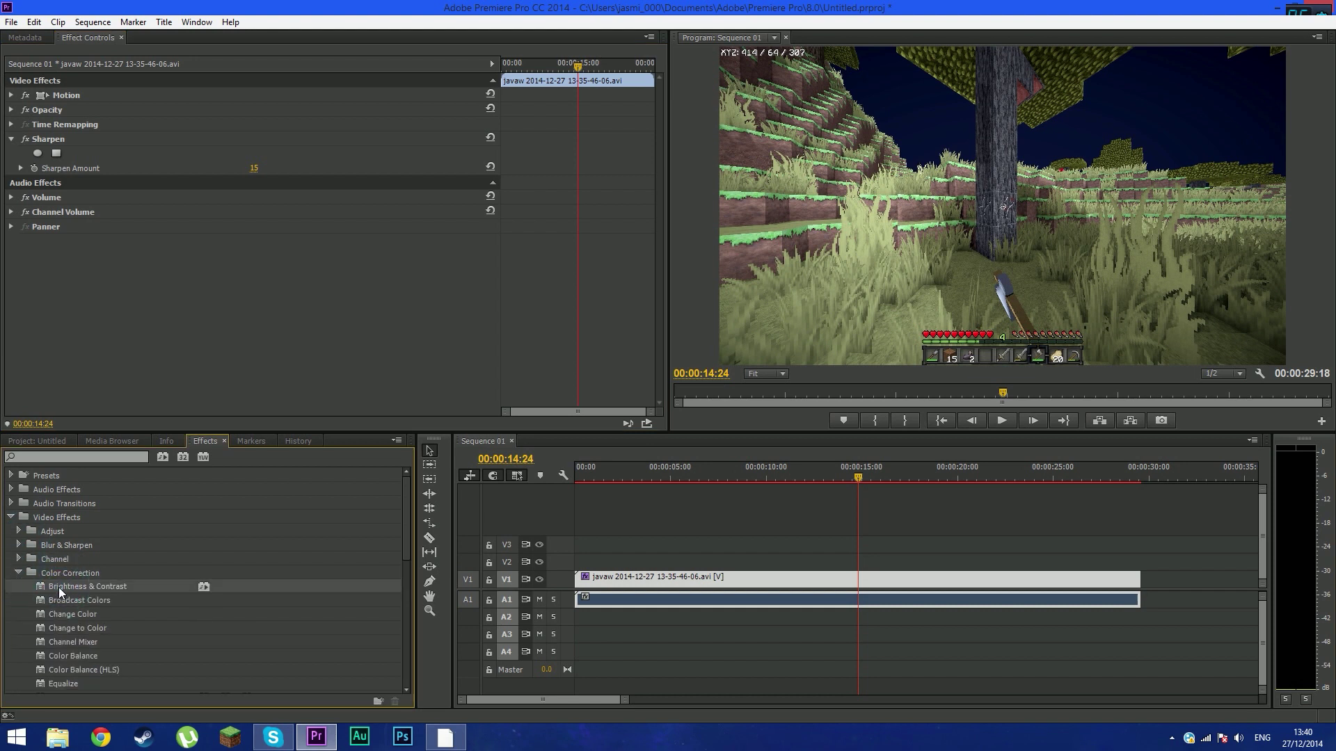
pyautogui.moveTo(57, 588); pyautogui.dragTo(588, 583)
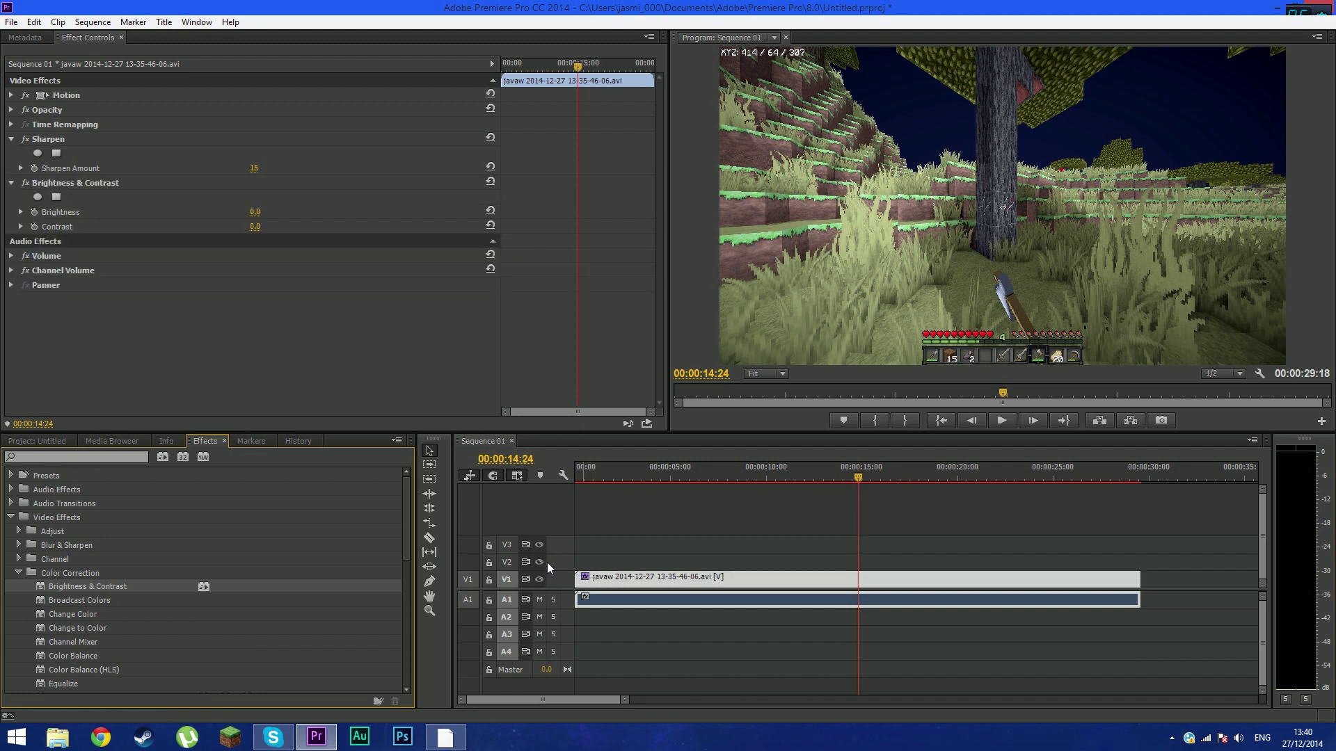
# Set the effect's Brightness to 10 and Contrast to 15
pyautogui.click(21, 212)
pyautogui.click(20, 252)
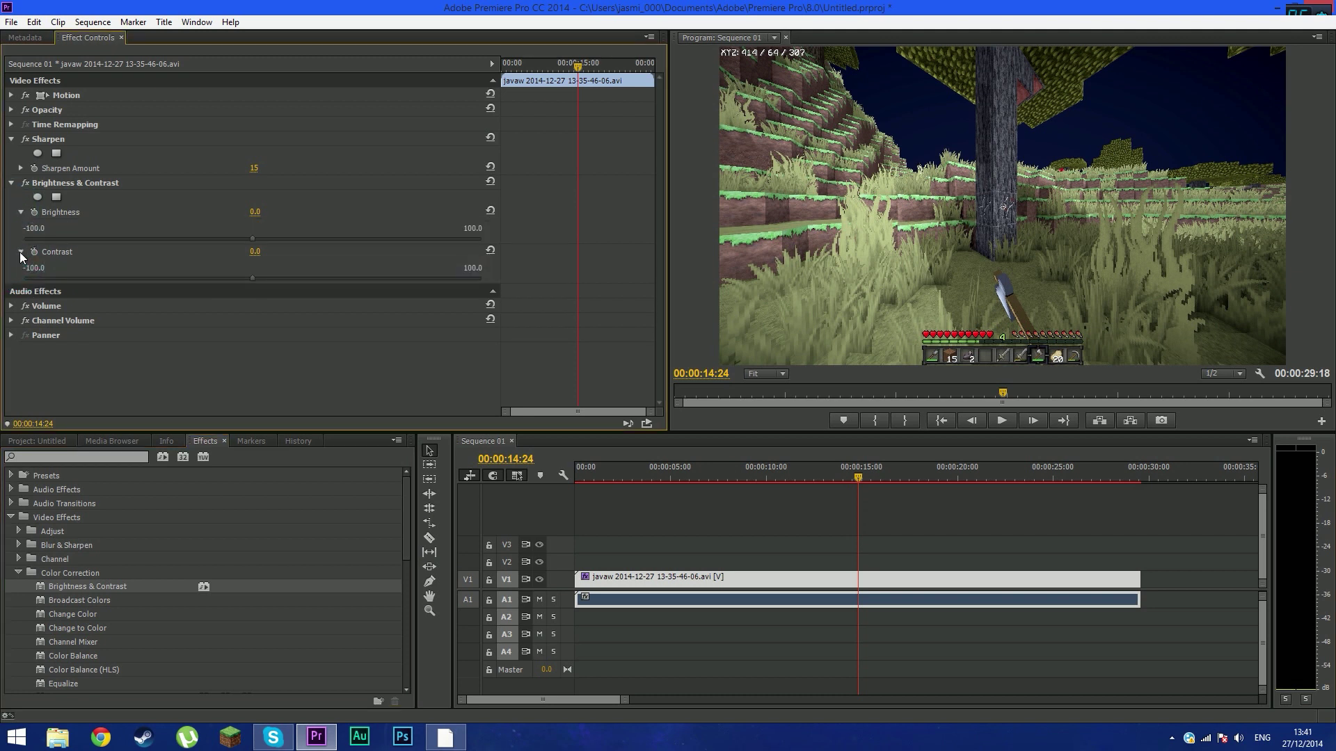
pyautogui.click(255, 212)
pyautogui.write('10')
pyautogui.press('Return')
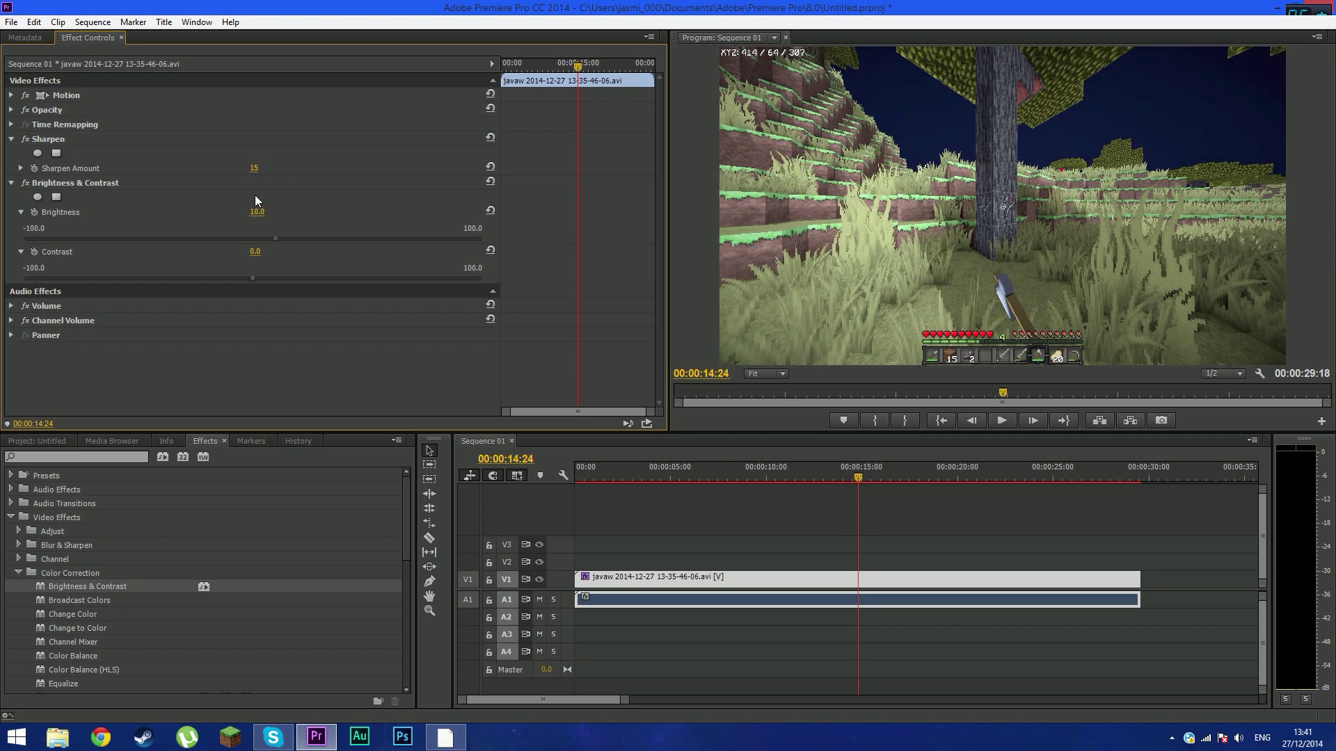
pyautogui.click(257, 251)
pyautogui.write('15')
pyautogui.press('Return')
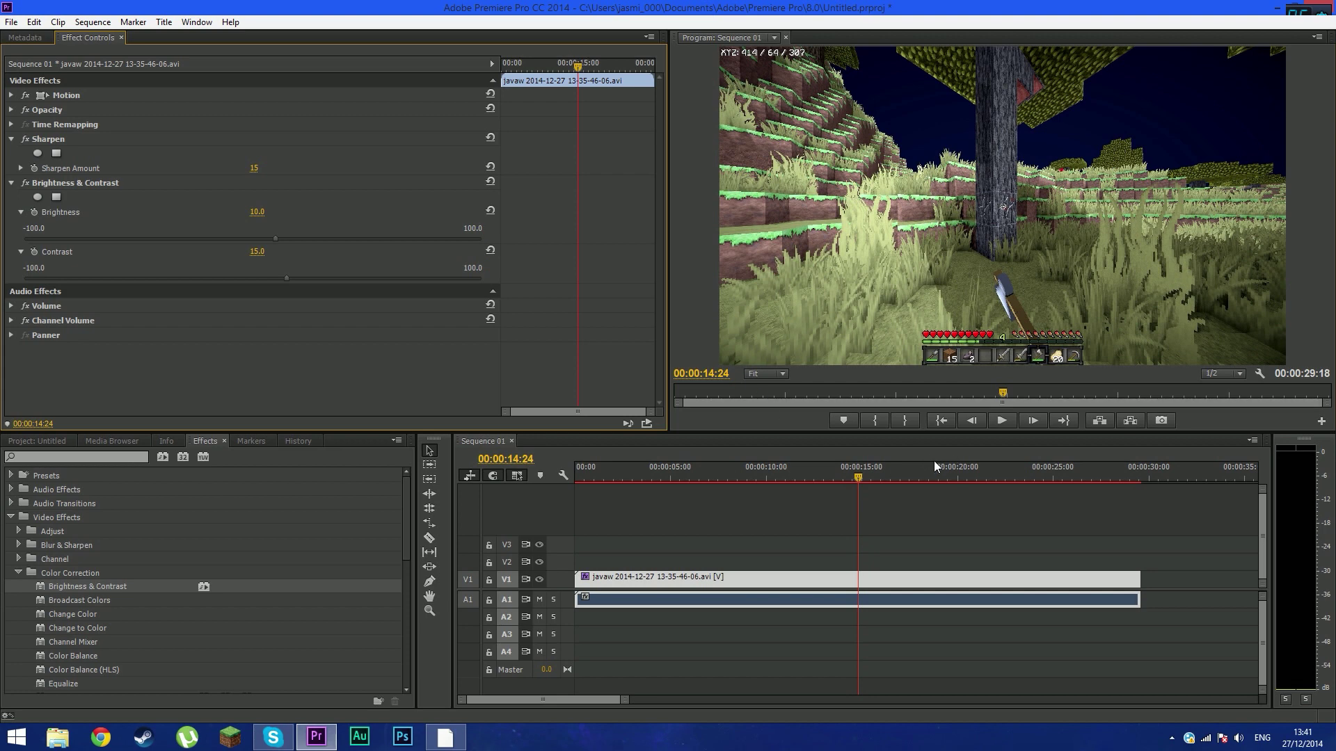
pyautogui.click(891, 476)
pyautogui.moveTo(890, 472); pyautogui.dragTo(550, 445)
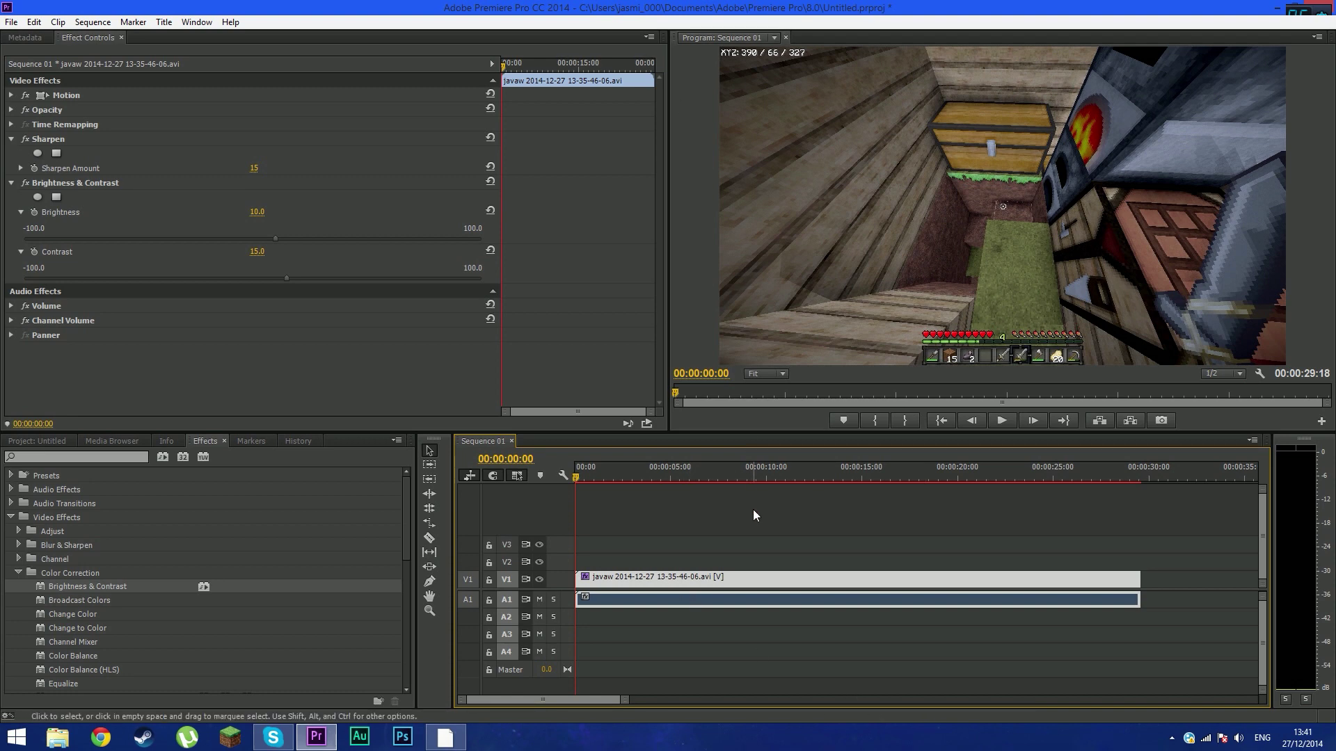
pyautogui.click(796, 530)
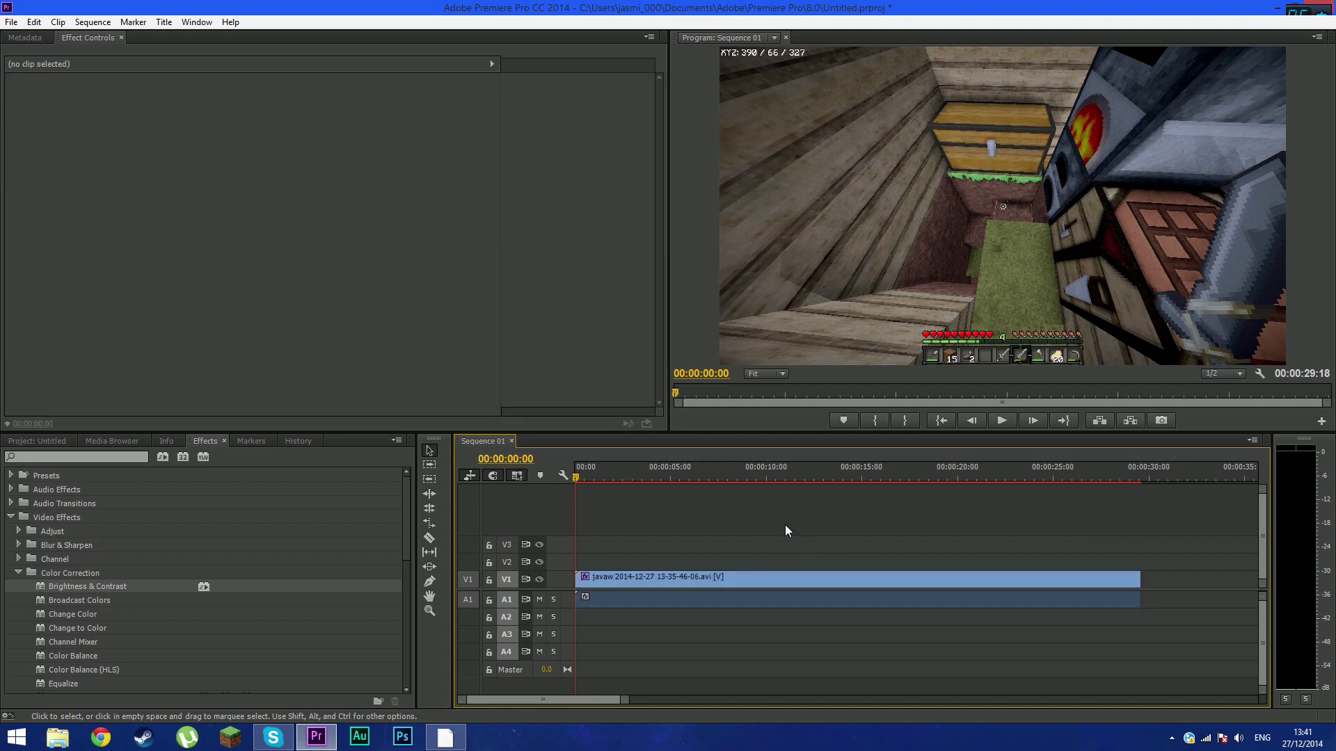